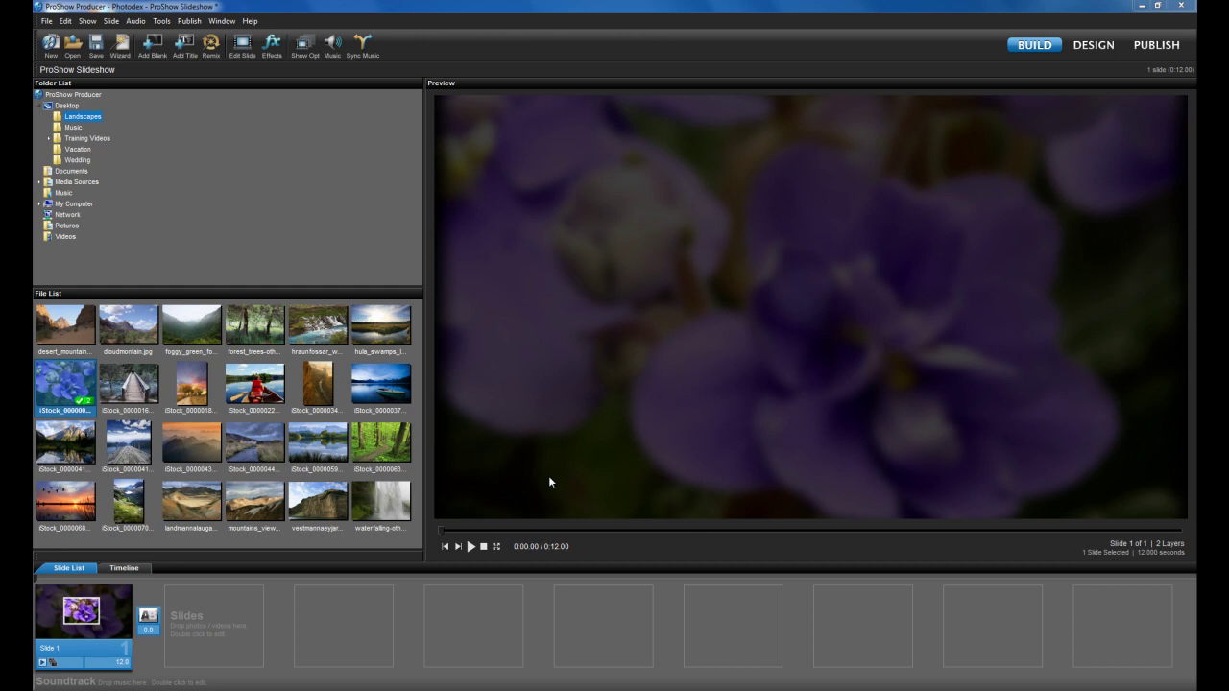
# Preview the show, then add the violet flower photo as a 12.0-second Slide 2
pyautogui.click(470, 547)
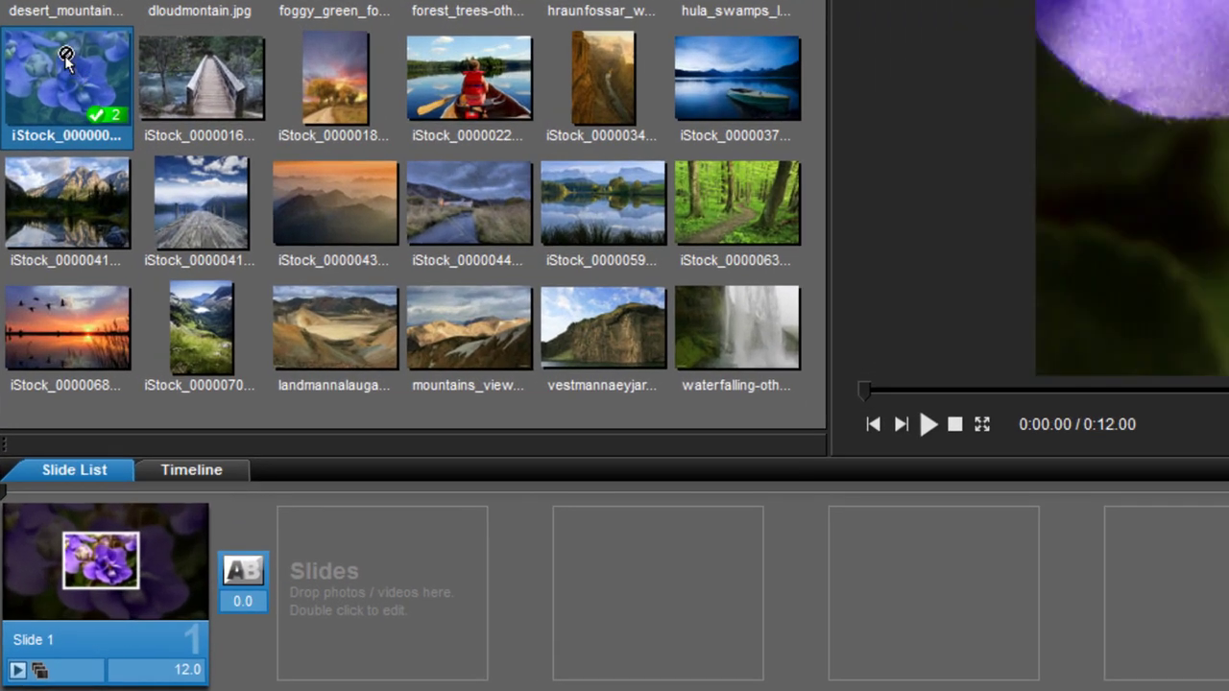
pyautogui.moveTo(65, 55); pyautogui.dragTo(376, 557)
pyautogui.click(464, 670)
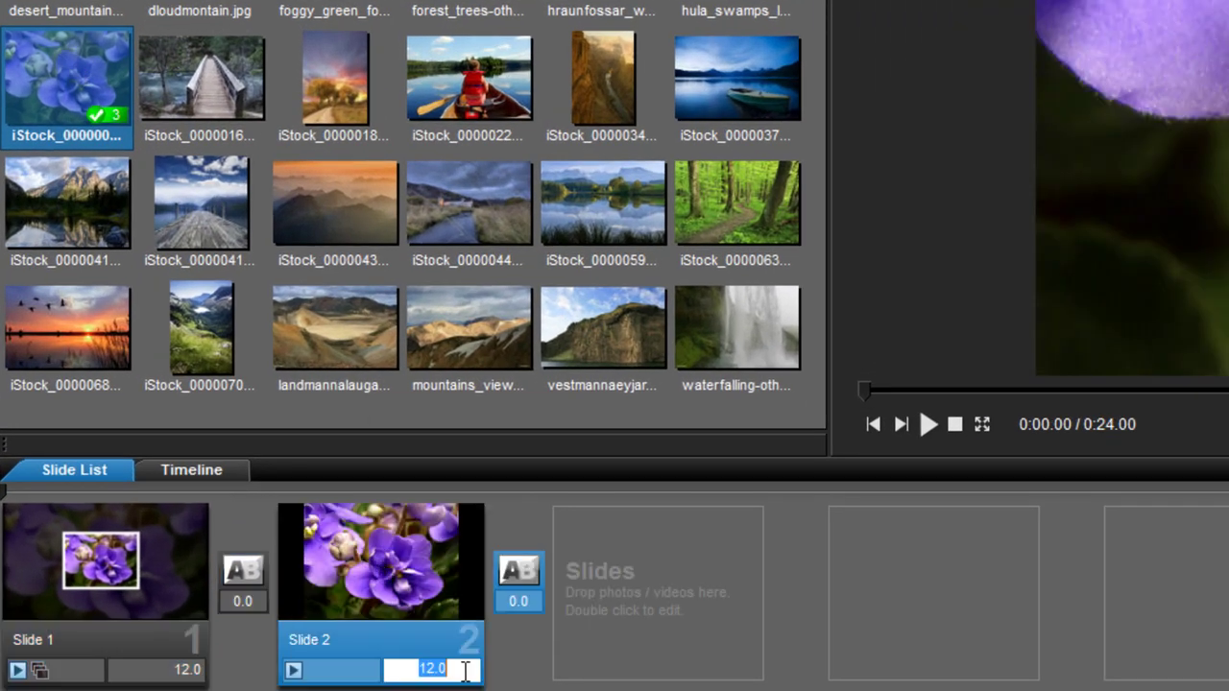
pyautogui.press('Return')
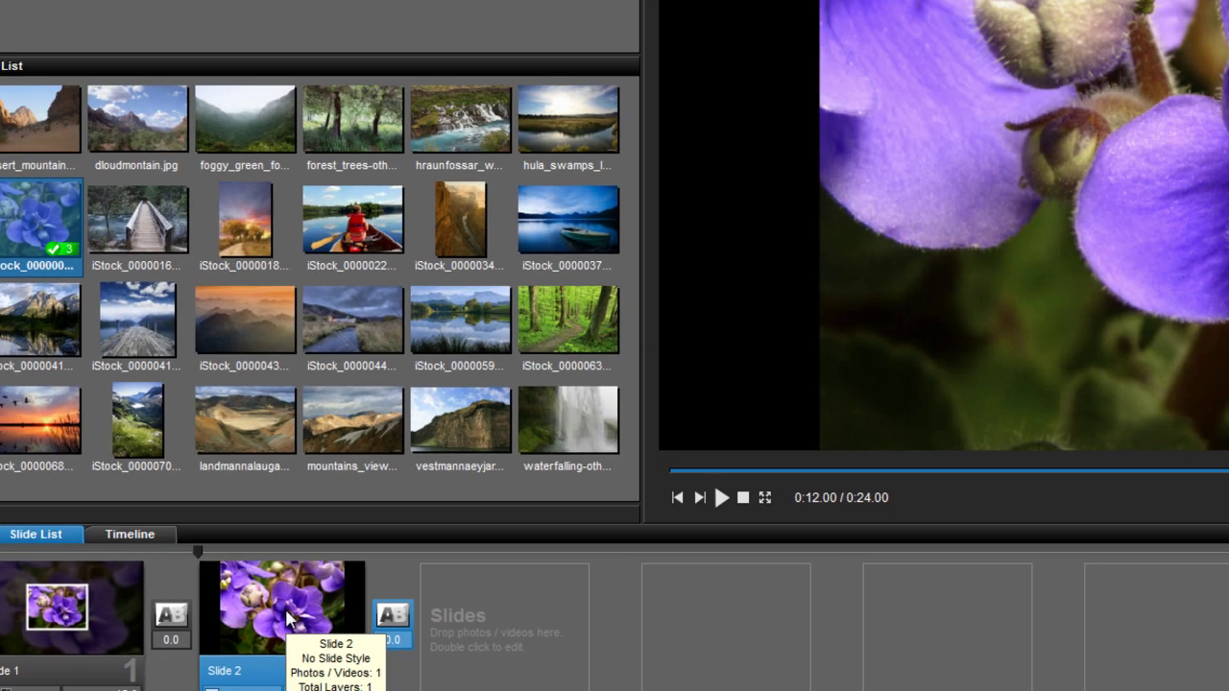
# In Slide 2's options, set the flower photo layer's zoom to 50
pyautogui.doubleClick(385, 561)
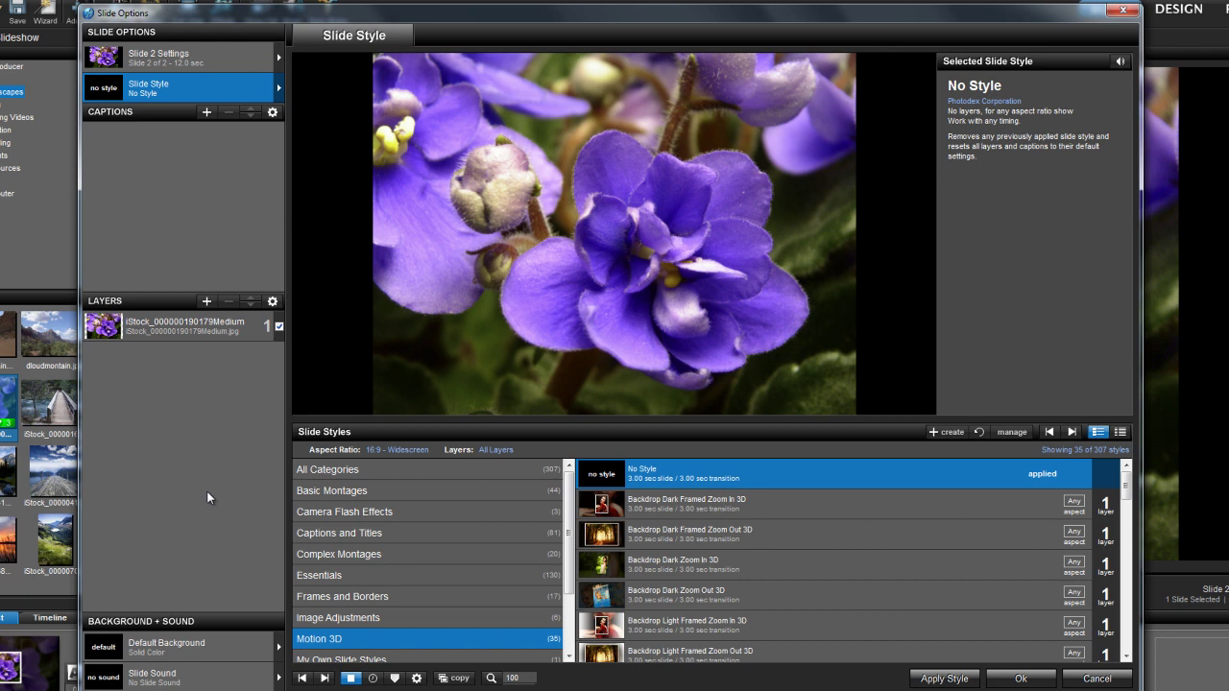
pyautogui.click(170, 329)
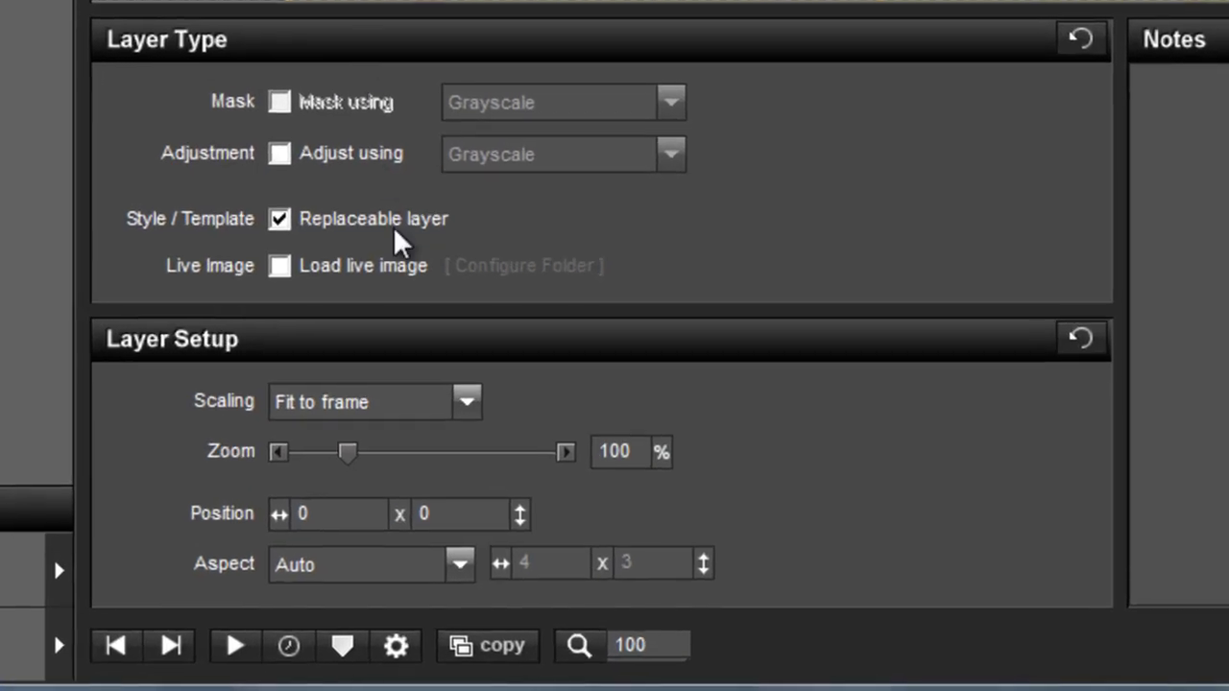
pyautogui.doubleClick(626, 451)
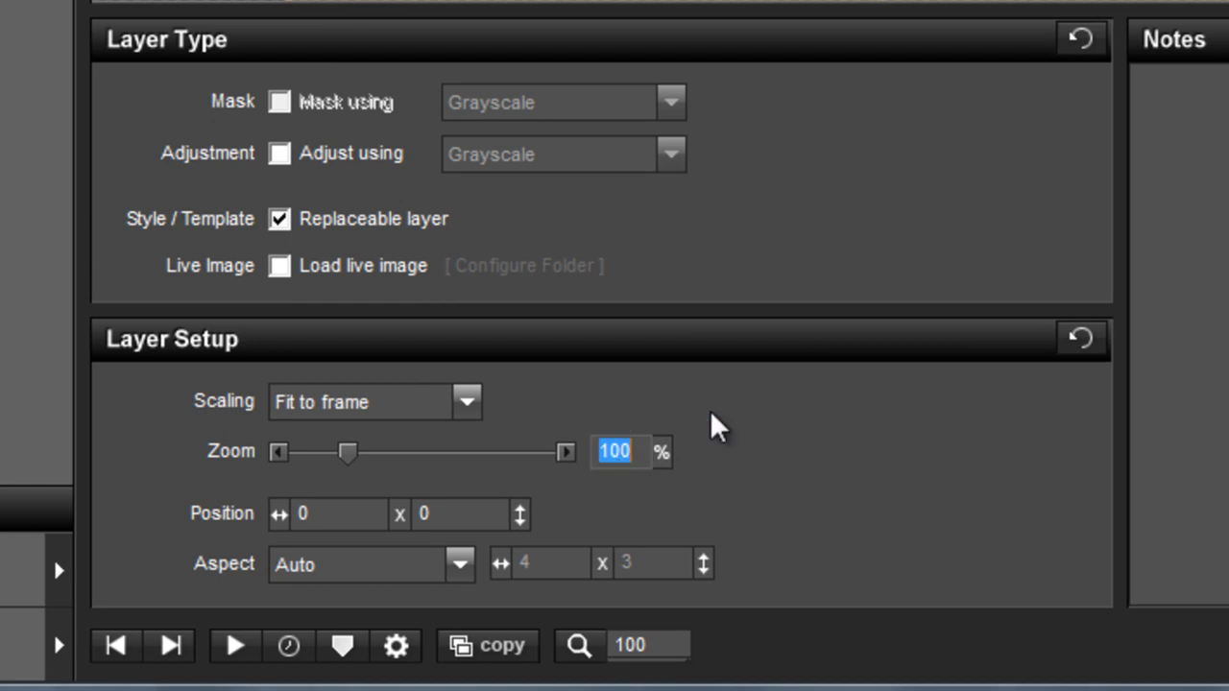
pyautogui.press('BackSpace')
pyautogui.write('50')
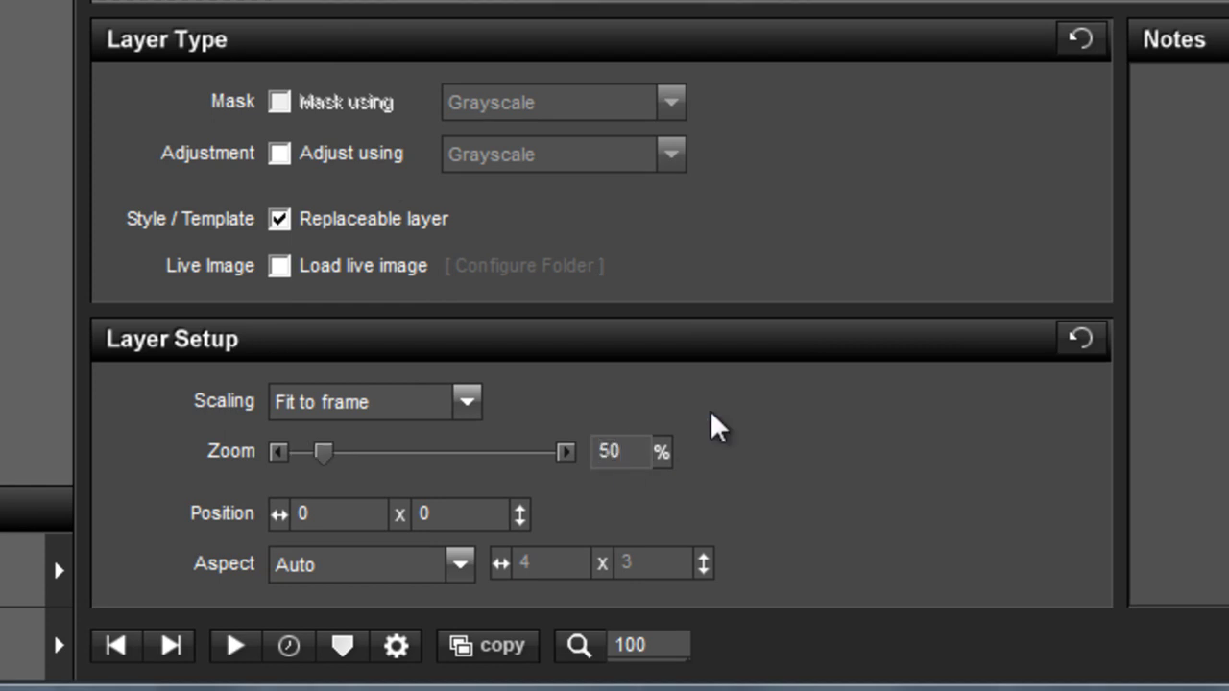
pyautogui.press('Return')
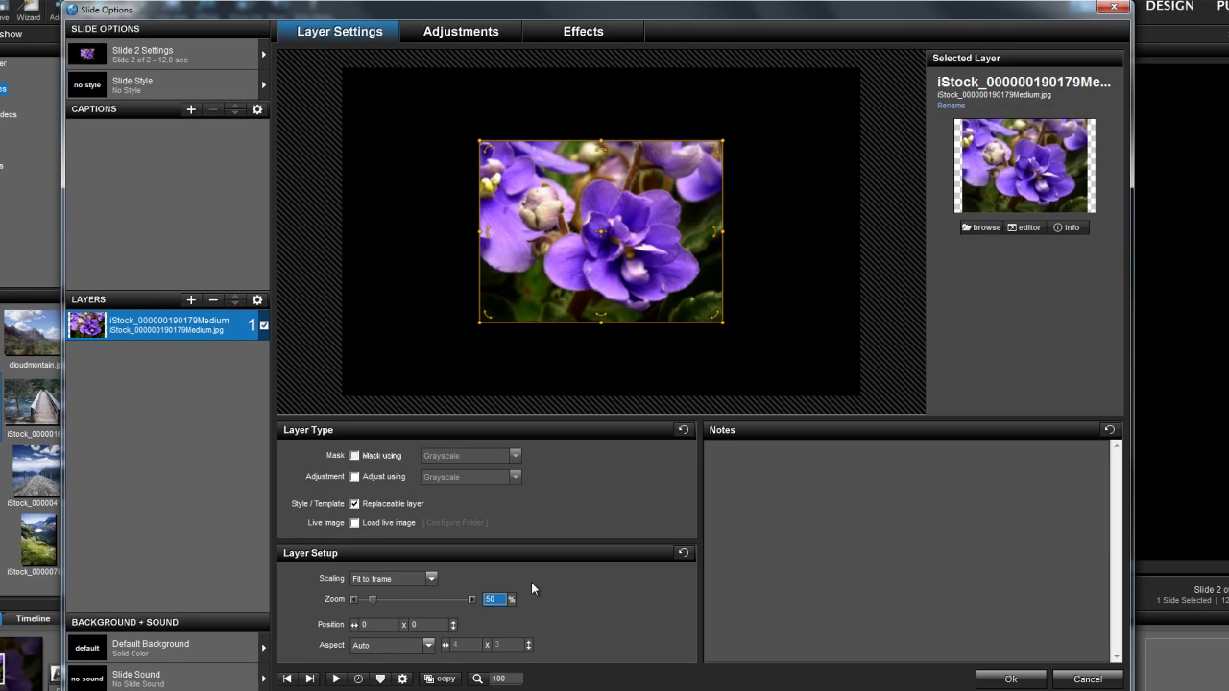
# Pan the flower from off-frame left at the start to off-frame right at the end, then preview
pyautogui.click(579, 34)
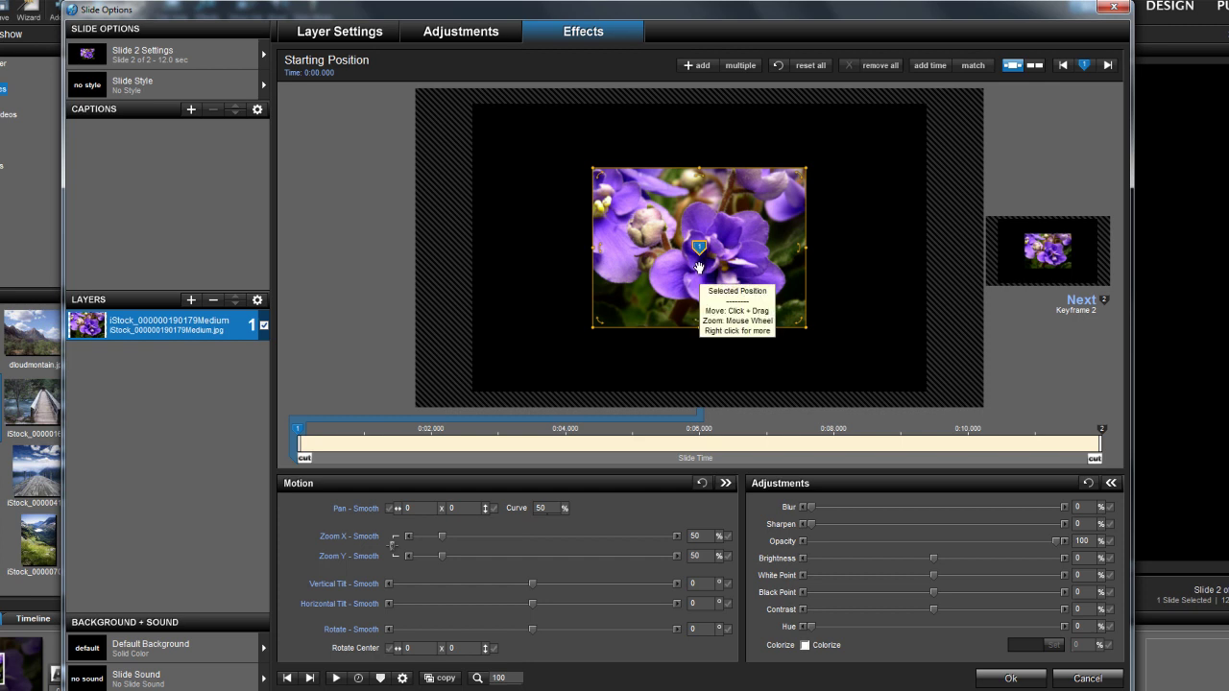
pyautogui.moveTo(700, 269); pyautogui.dragTo(301, 268)
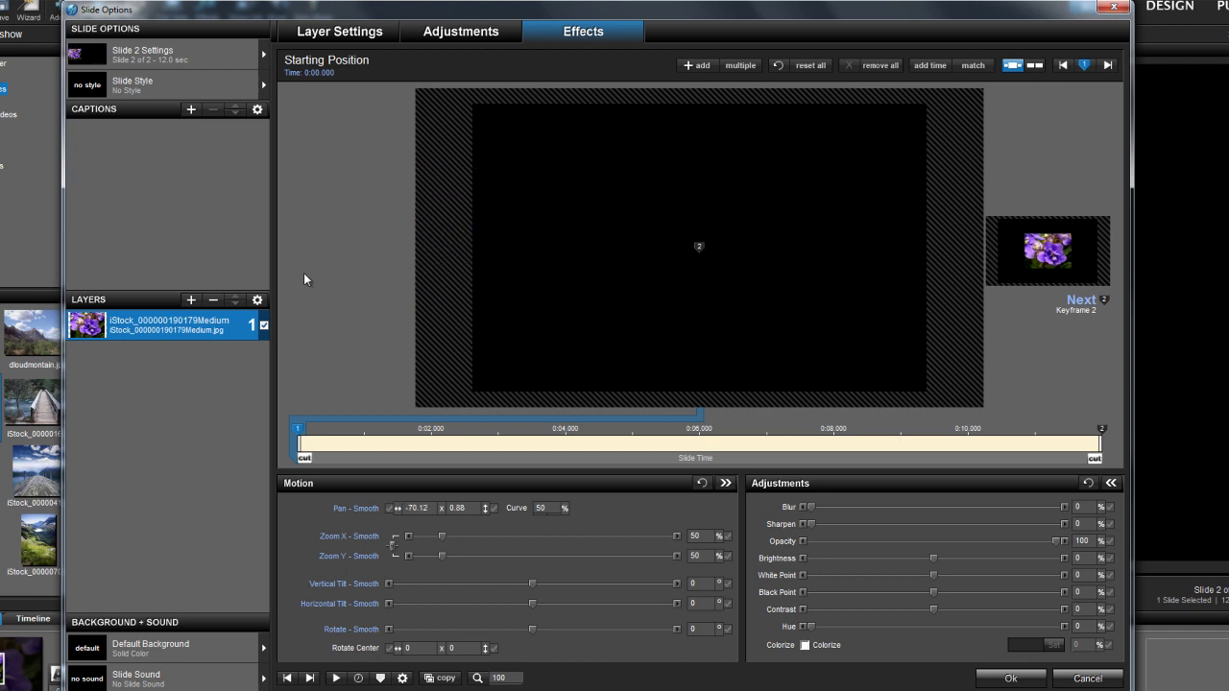
pyautogui.click(1034, 256)
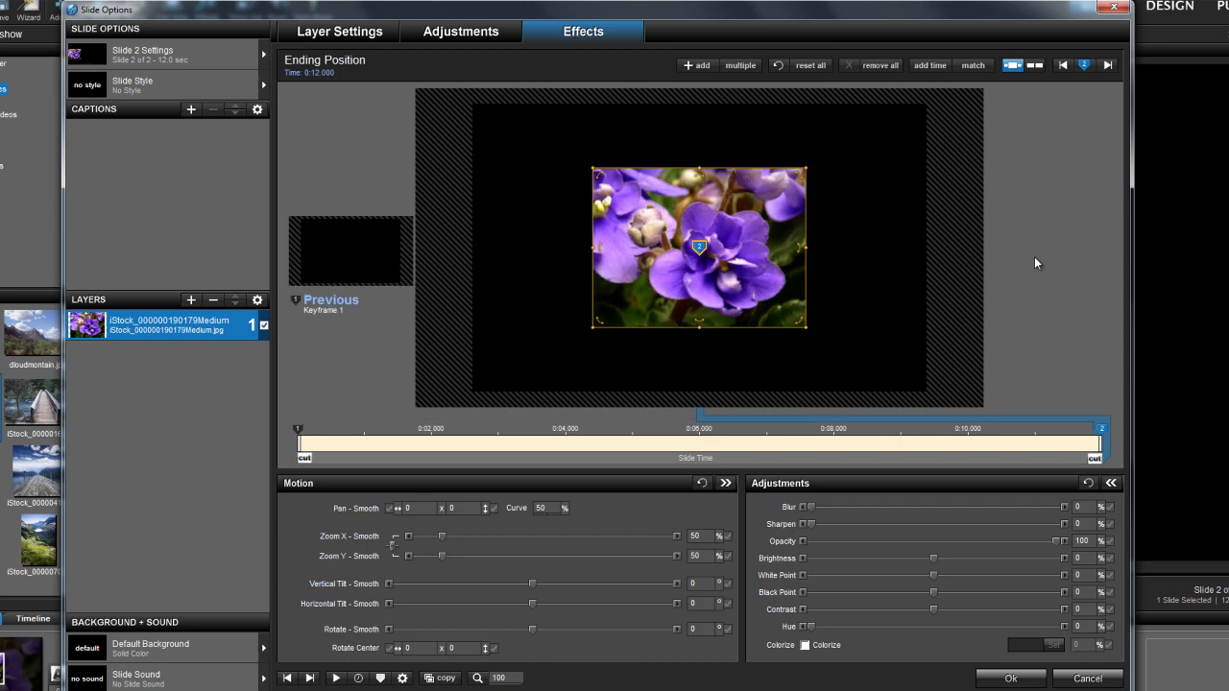
pyautogui.moveTo(693, 269); pyautogui.dragTo(1091, 266)
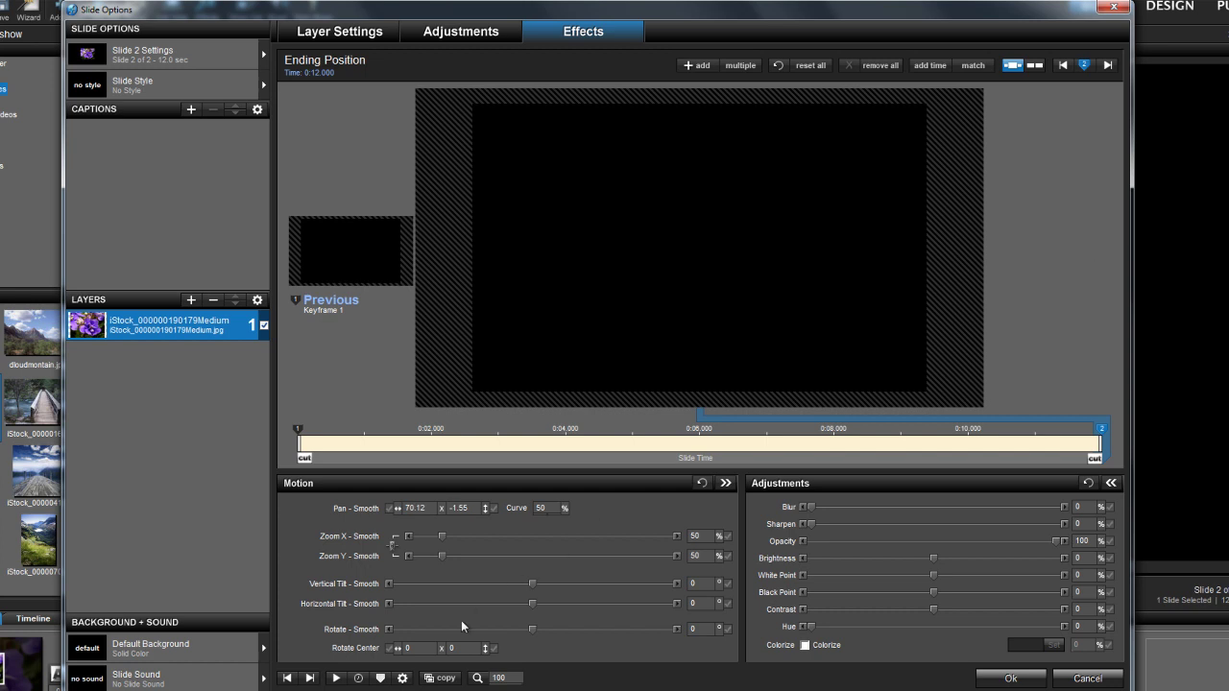
pyautogui.click(336, 678)
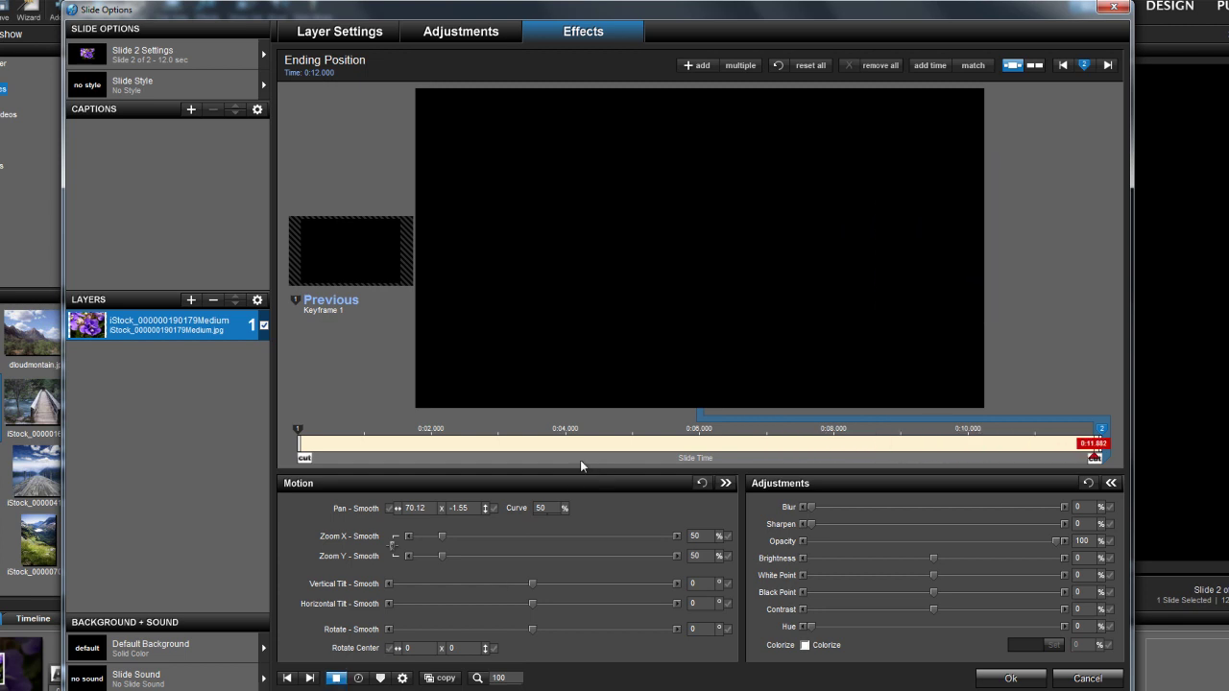
# Return to the starting keyframe and set the editing preview zoom to 45
pyautogui.click(334, 251)
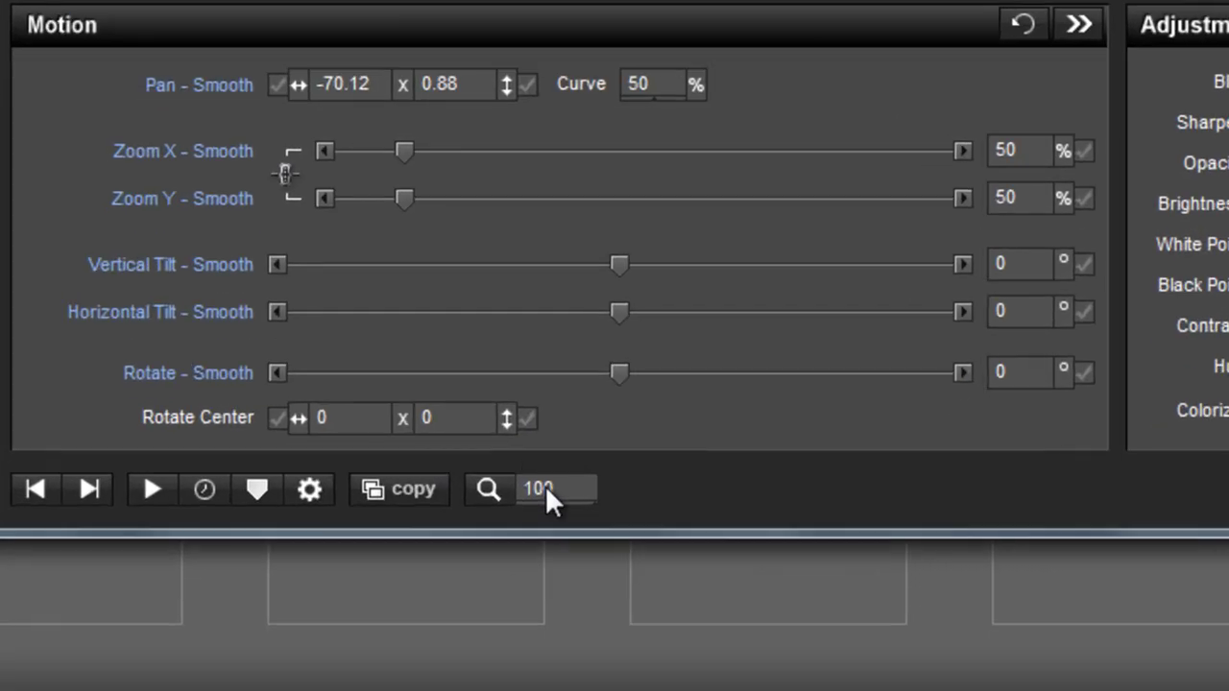
pyautogui.click(545, 488)
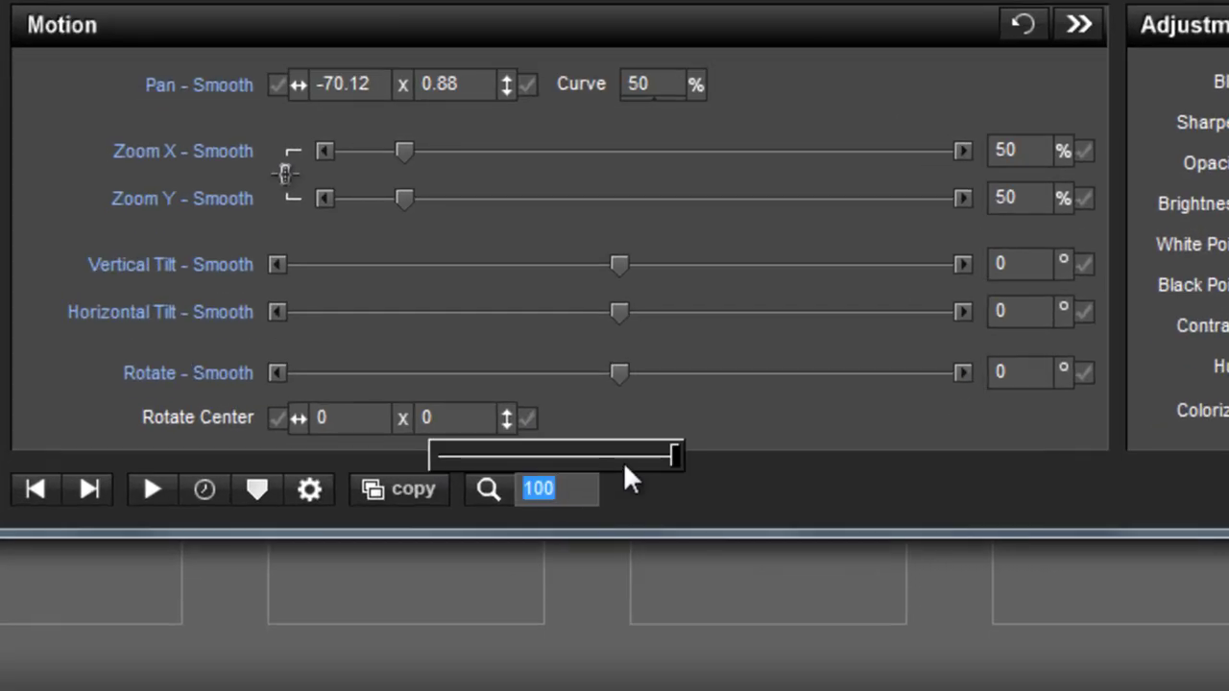
pyautogui.moveTo(672, 453); pyautogui.dragTo(441, 461)
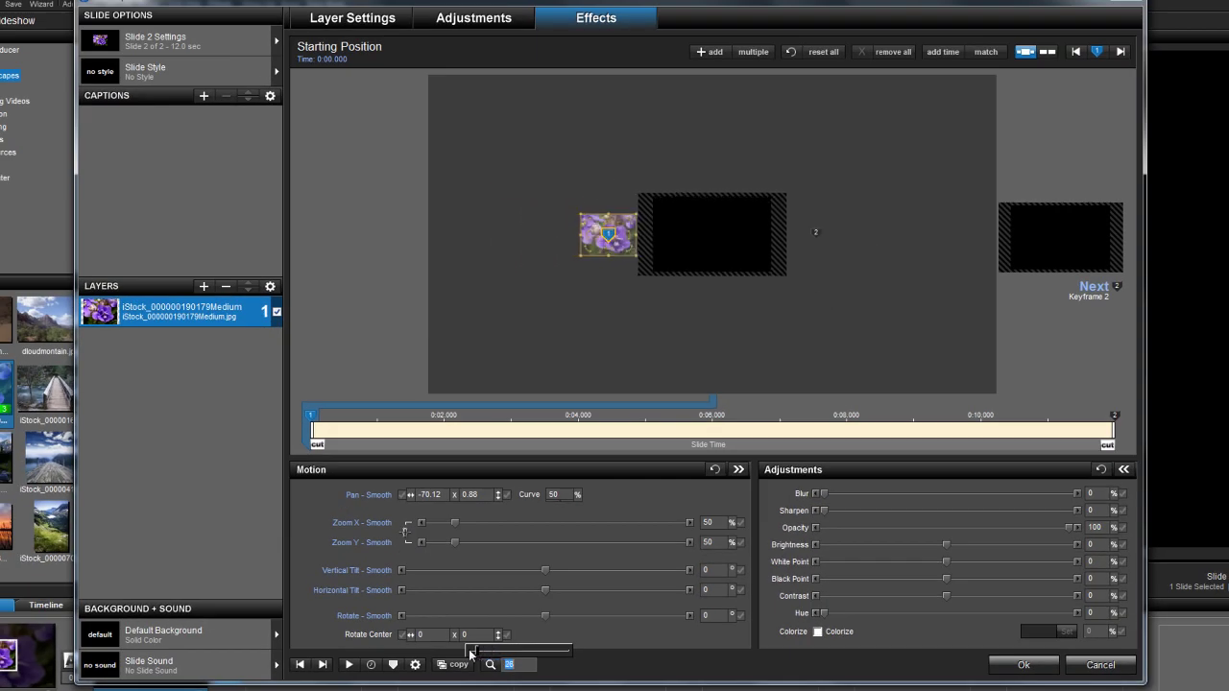
pyautogui.moveTo(470, 653); pyautogui.dragTo(500, 655)
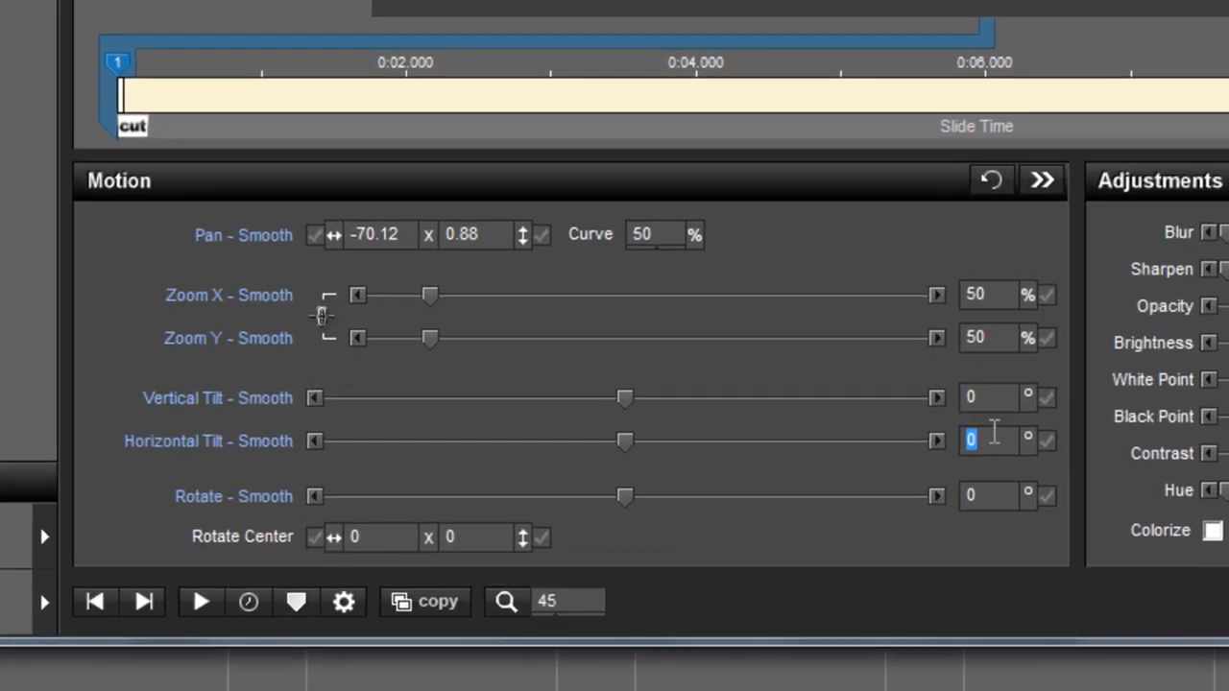
# Set horizontal tilt to -180° at the start and 180° at the end, then preview
pyautogui.click(712, 590)
pyautogui.write('-180')
pyautogui.press('Return')
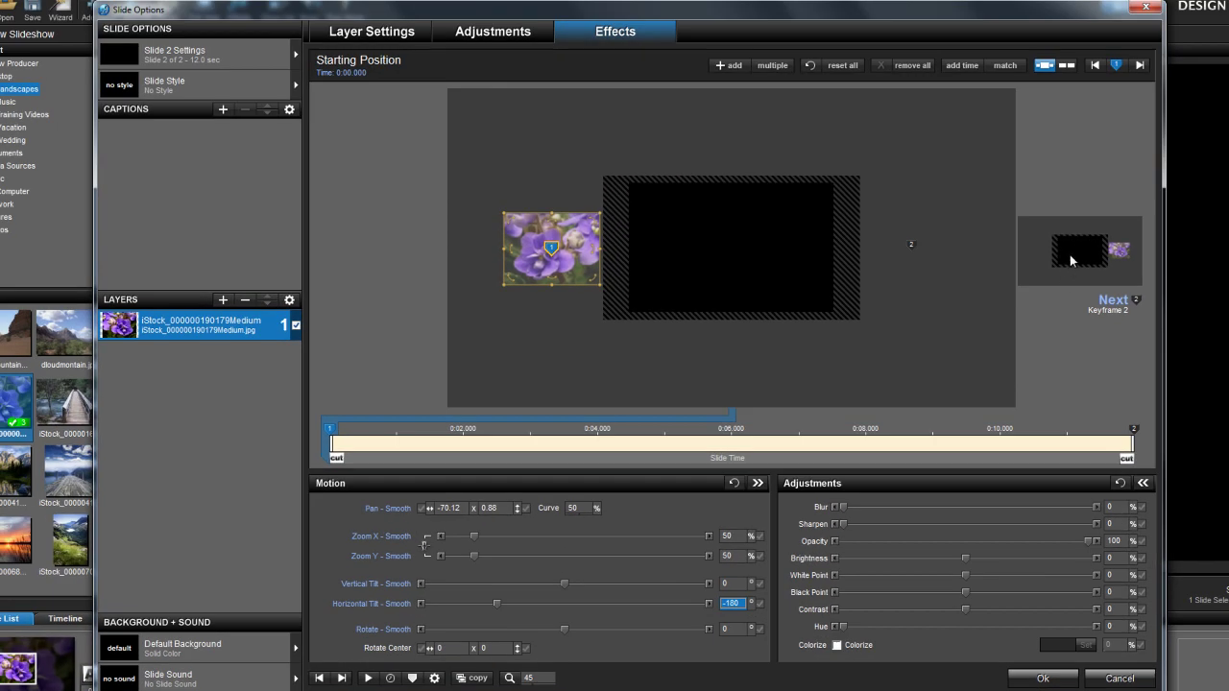
pyautogui.click(1069, 254)
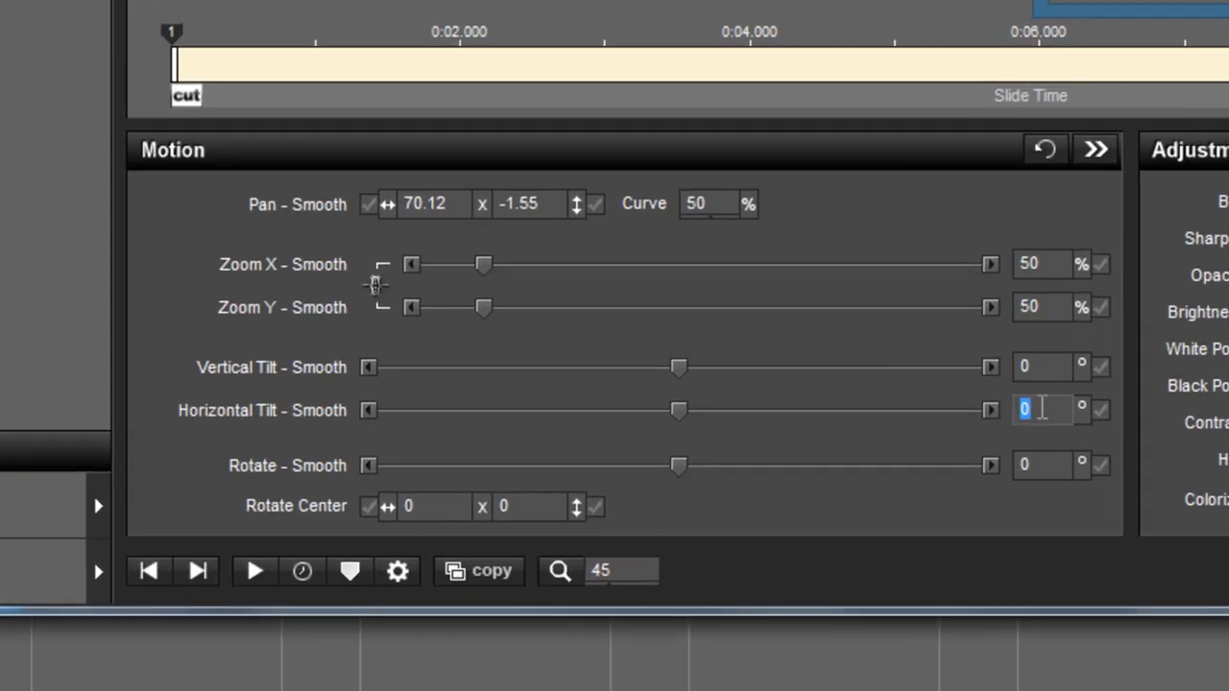
pyautogui.write('180')
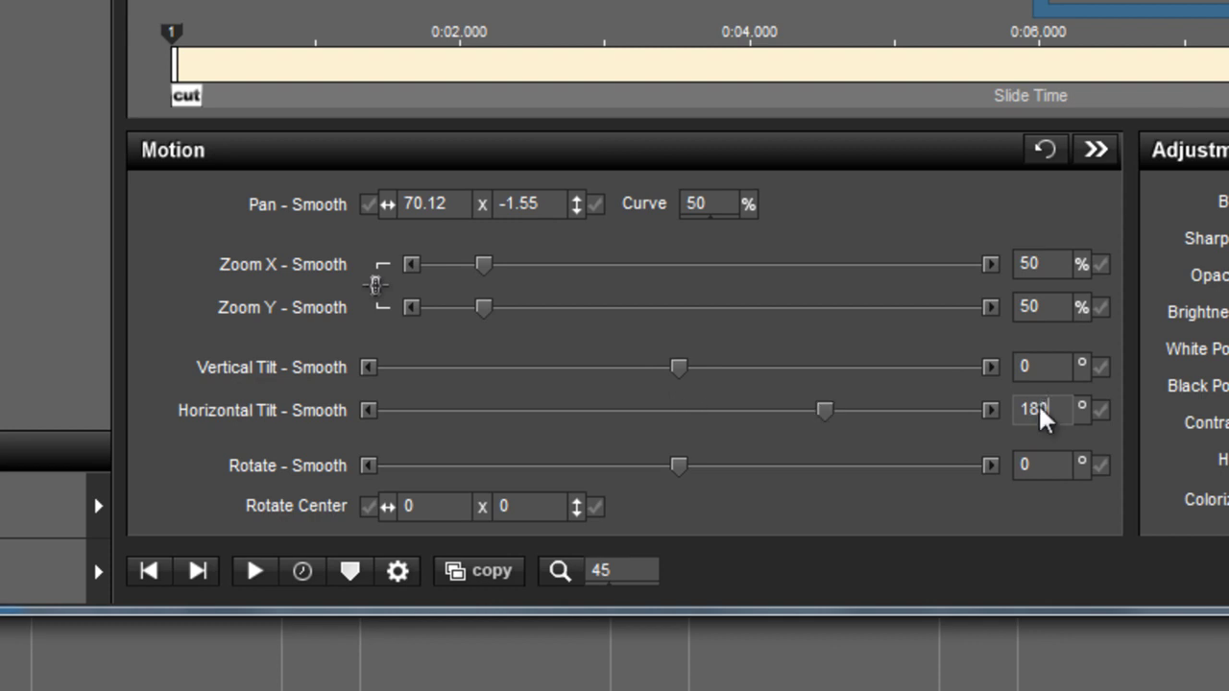
pyautogui.press('Return')
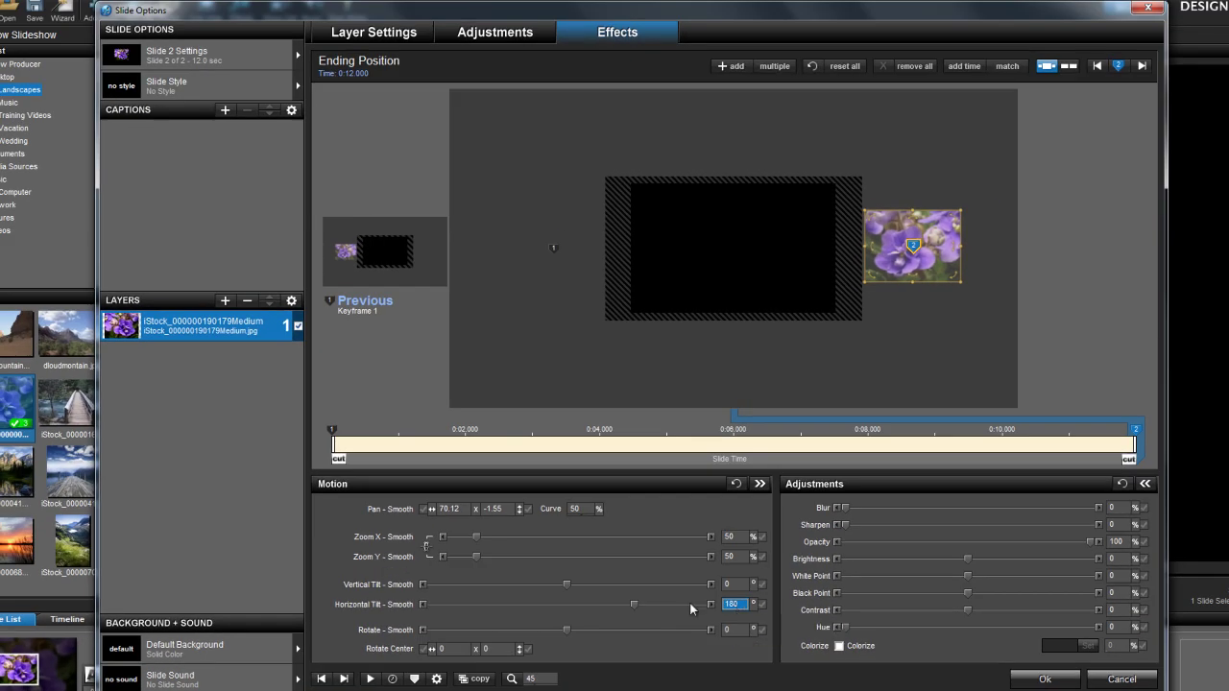
pyautogui.click(327, 637)
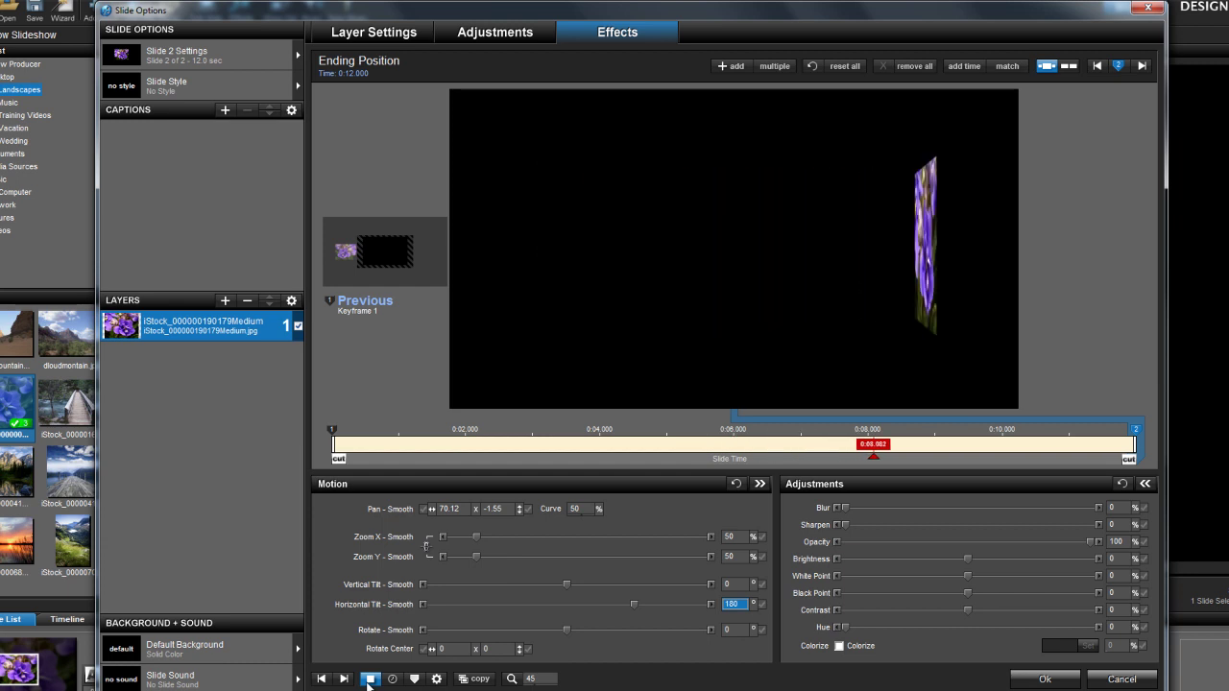
# Stop playback and insert keyframes at about 0:04 and 0:06
pyautogui.click(369, 679)
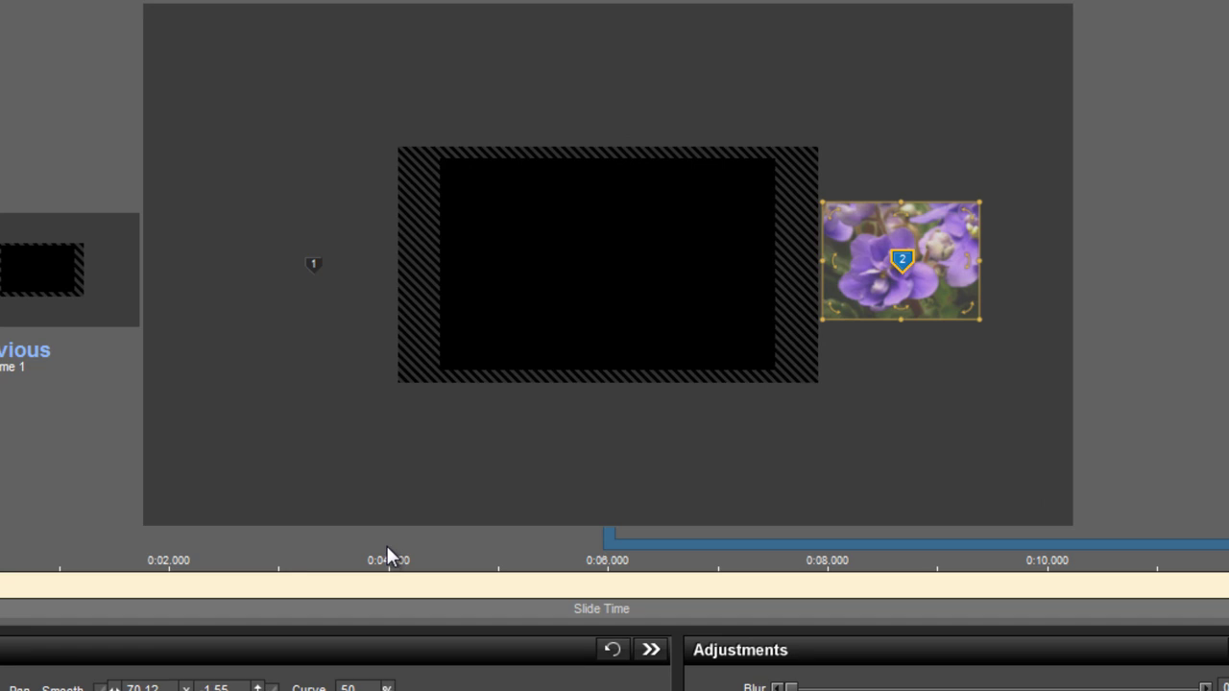
pyautogui.rightClick(387, 554)
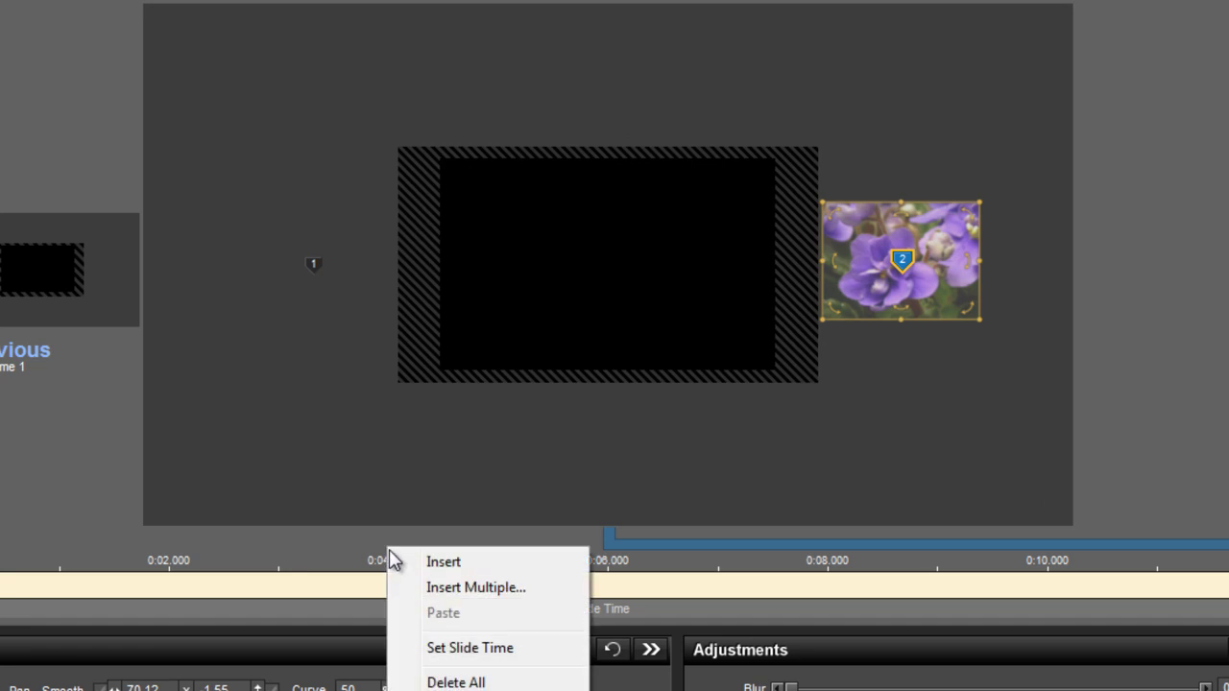
pyautogui.click(444, 569)
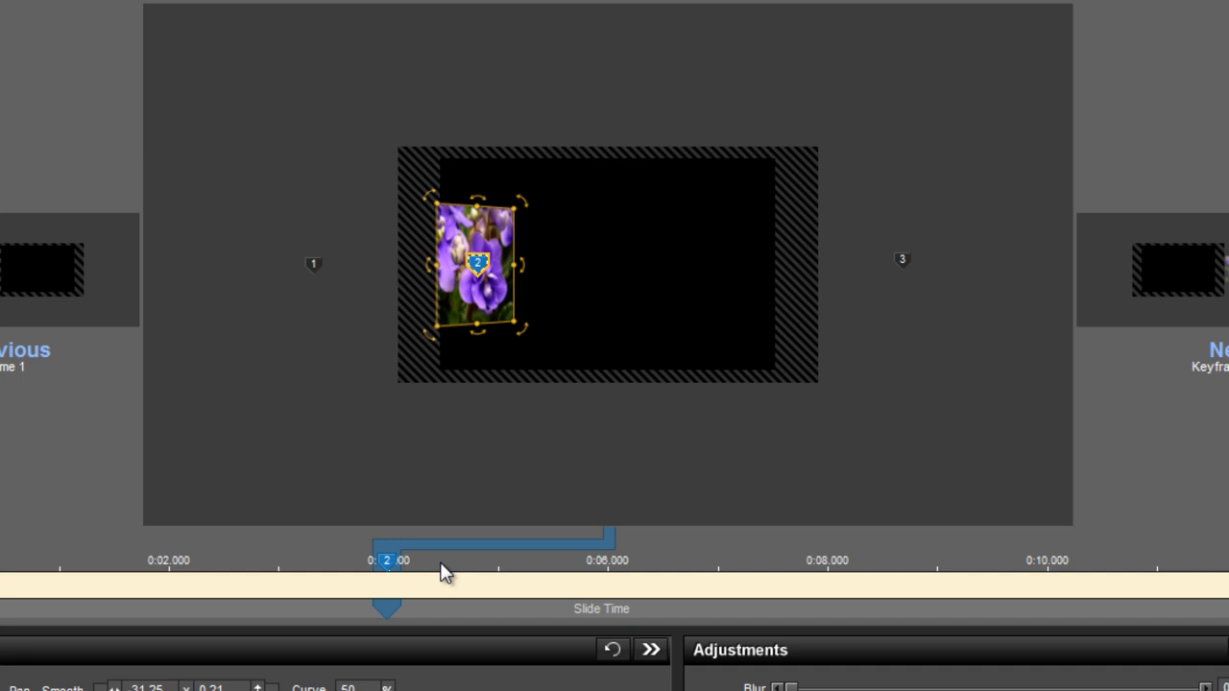
pyautogui.rightClick(609, 557)
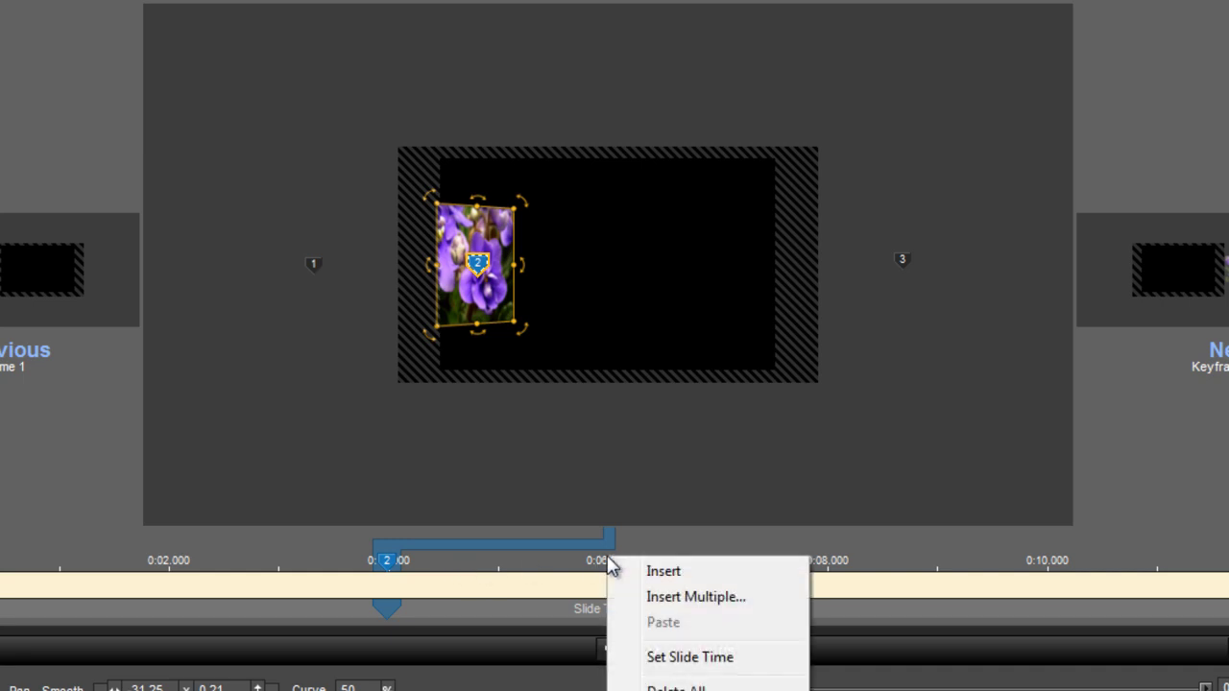
pyautogui.click(666, 574)
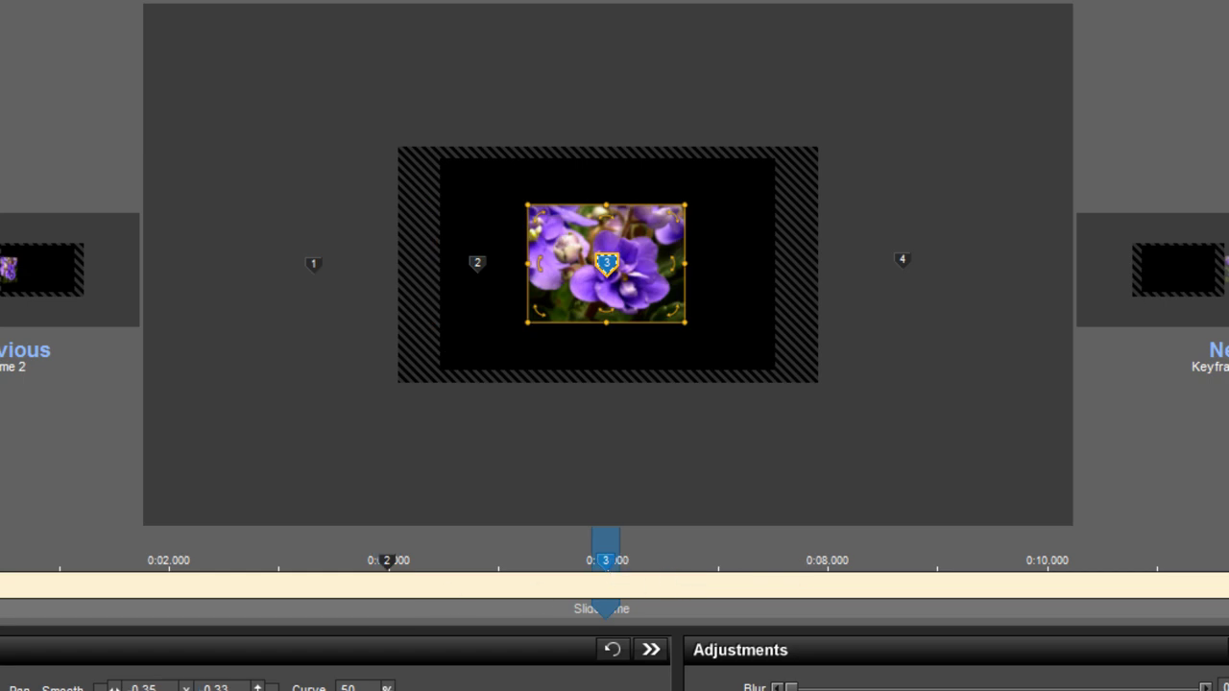
# Step through all four keyframes to check the photo's position in each
pyautogui.click(7, 560)
pyautogui.click(434, 557)
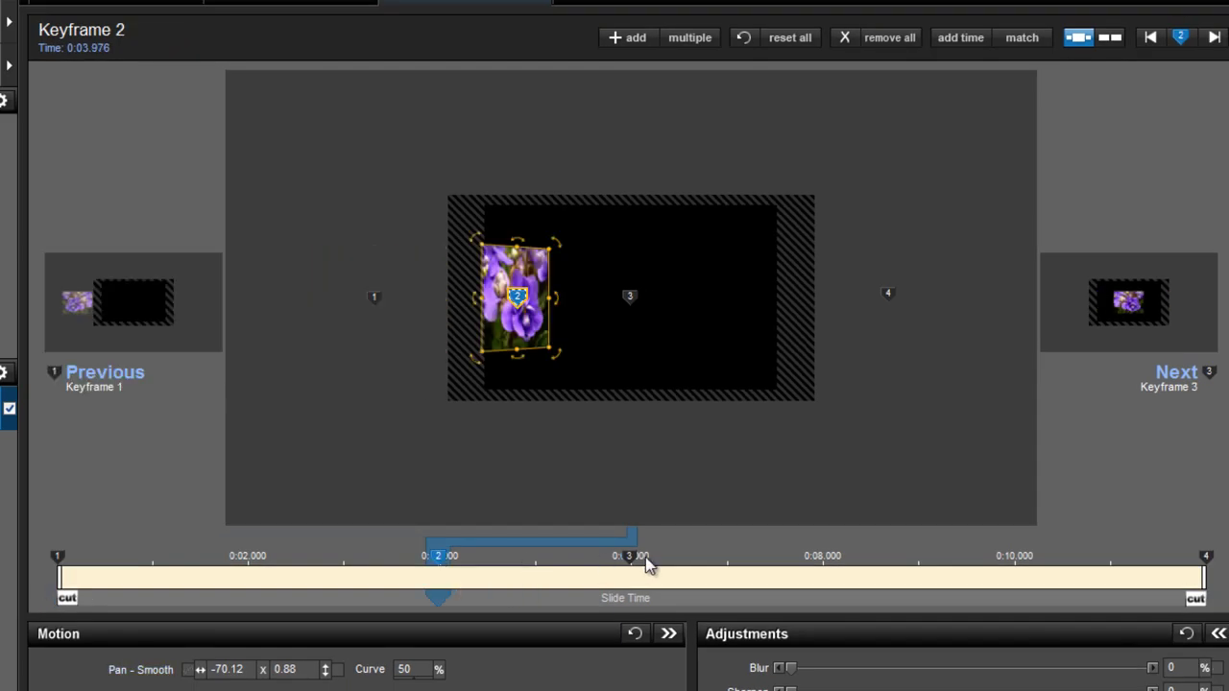
pyautogui.click(628, 557)
pyautogui.click(1203, 557)
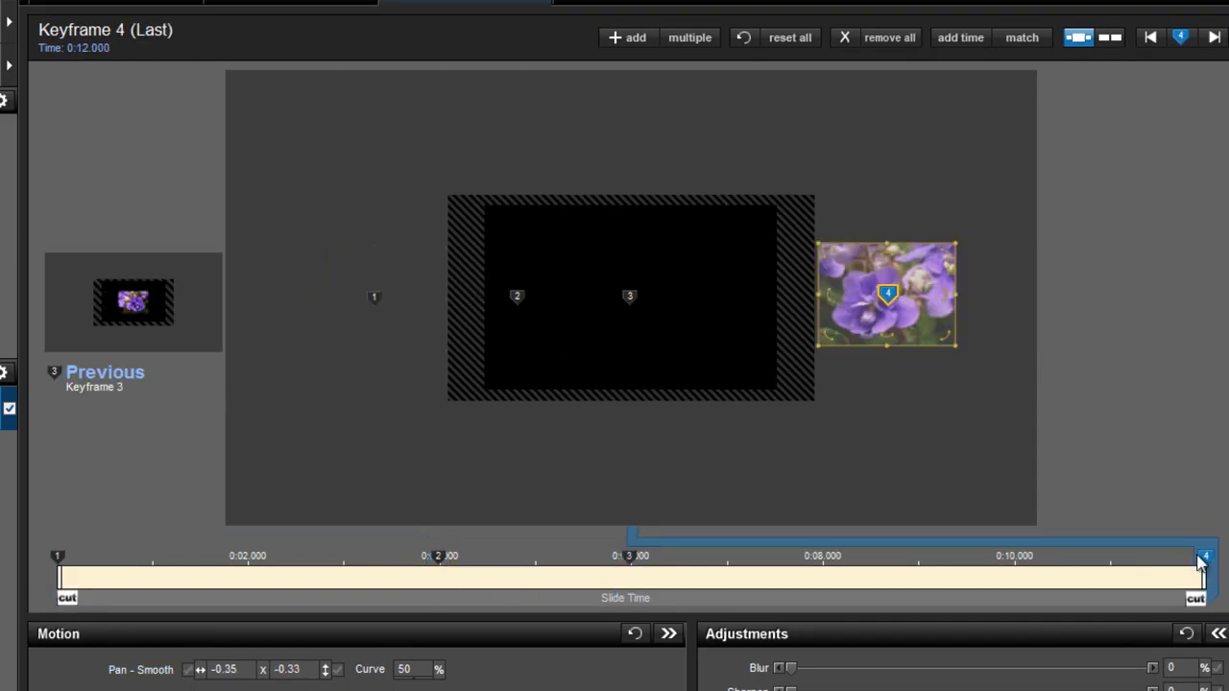
# At keyframe 2, center the photo (pan 1.52 x 0.7) with 0° horizontal tilt
pyautogui.click(438, 568)
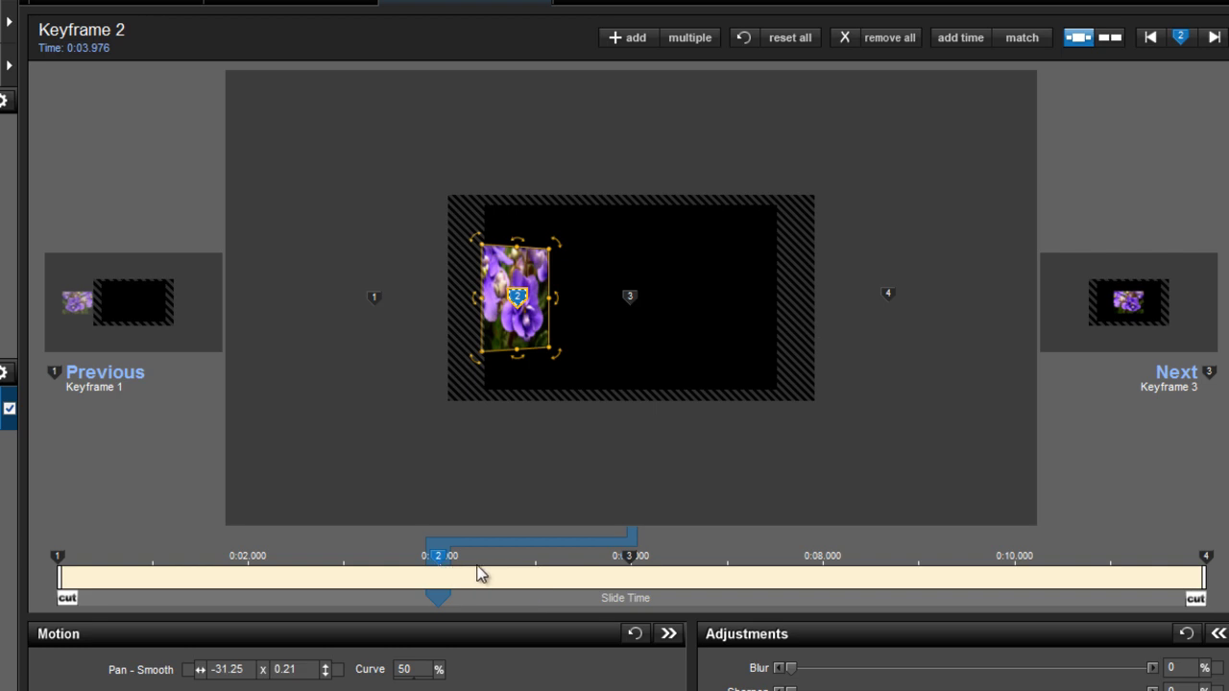
pyautogui.moveTo(546, 338); pyautogui.dragTo(631, 336)
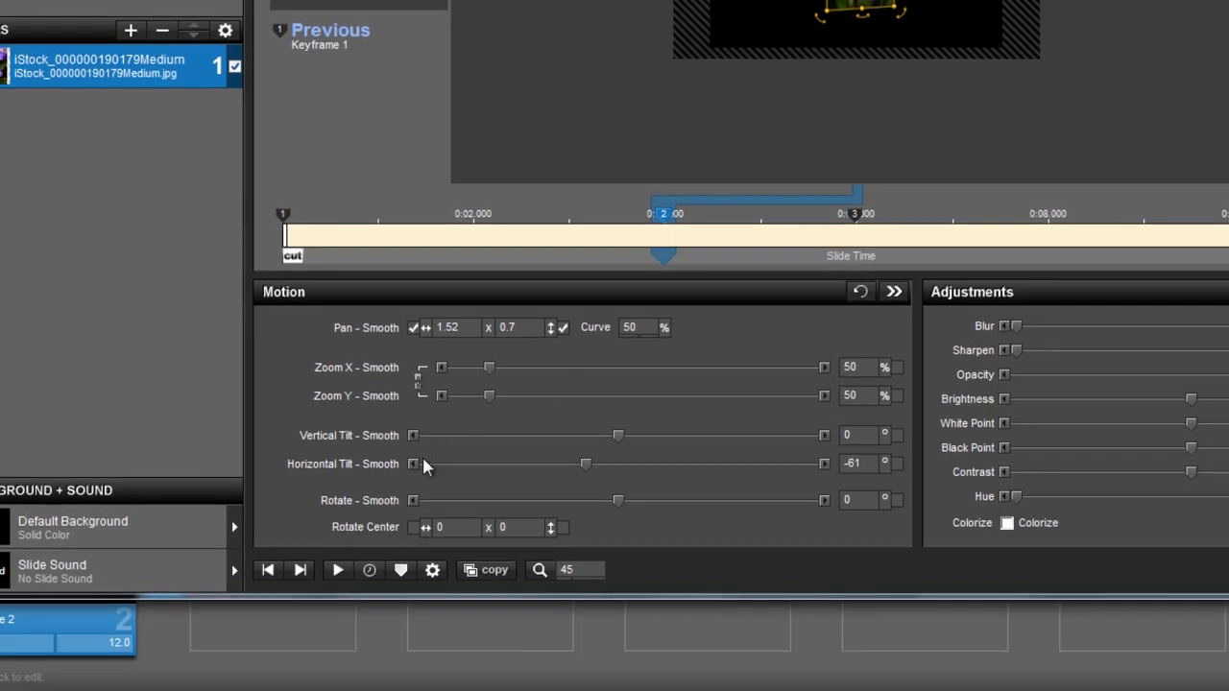
pyautogui.write('0')
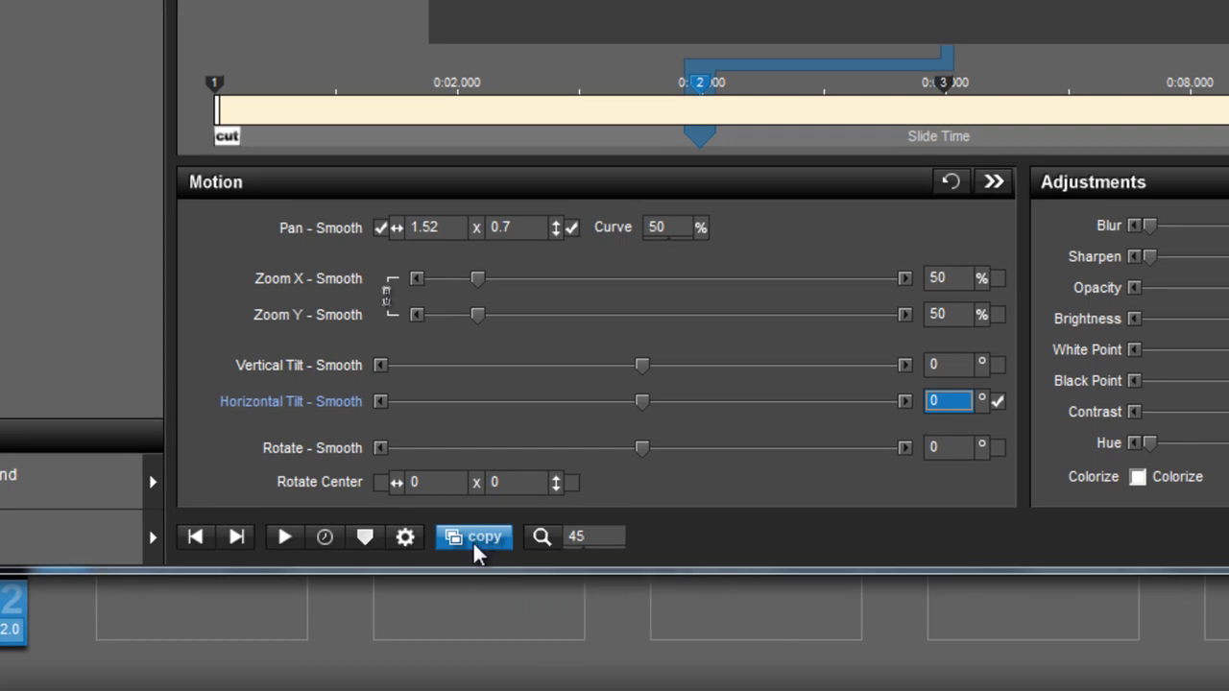
# Copy keyframe 2's settings to keyframe 3, compare the two, and preview the slide
pyautogui.click(476, 541)
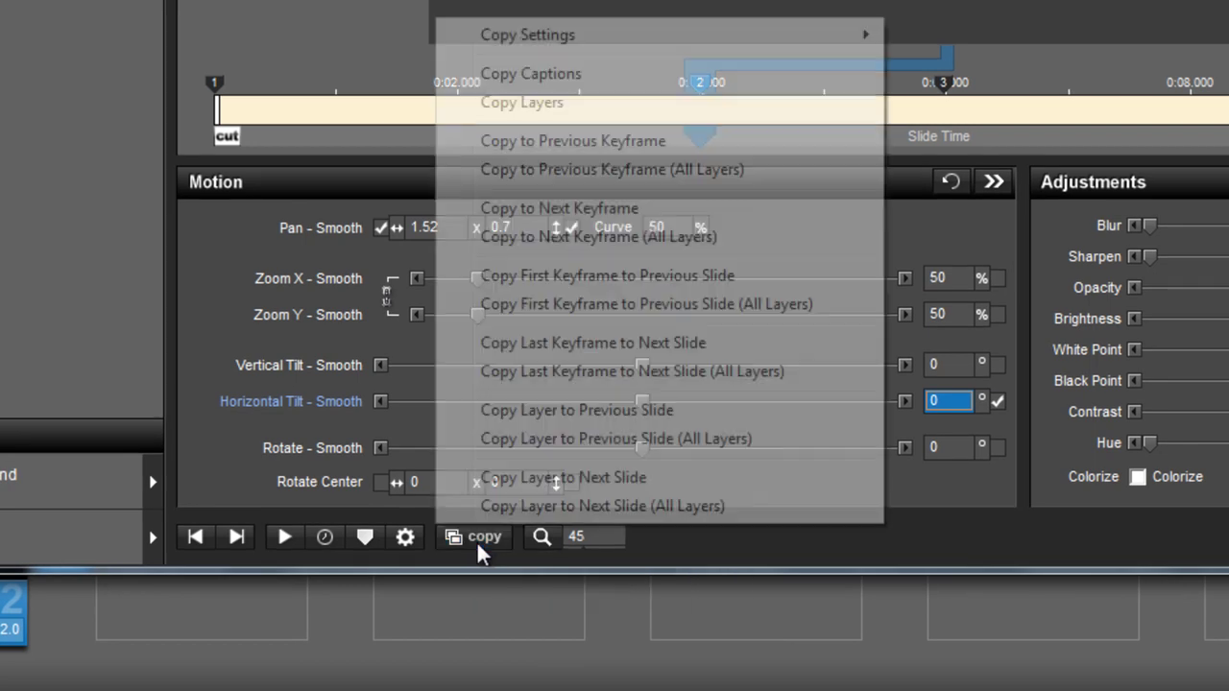
pyautogui.click(525, 209)
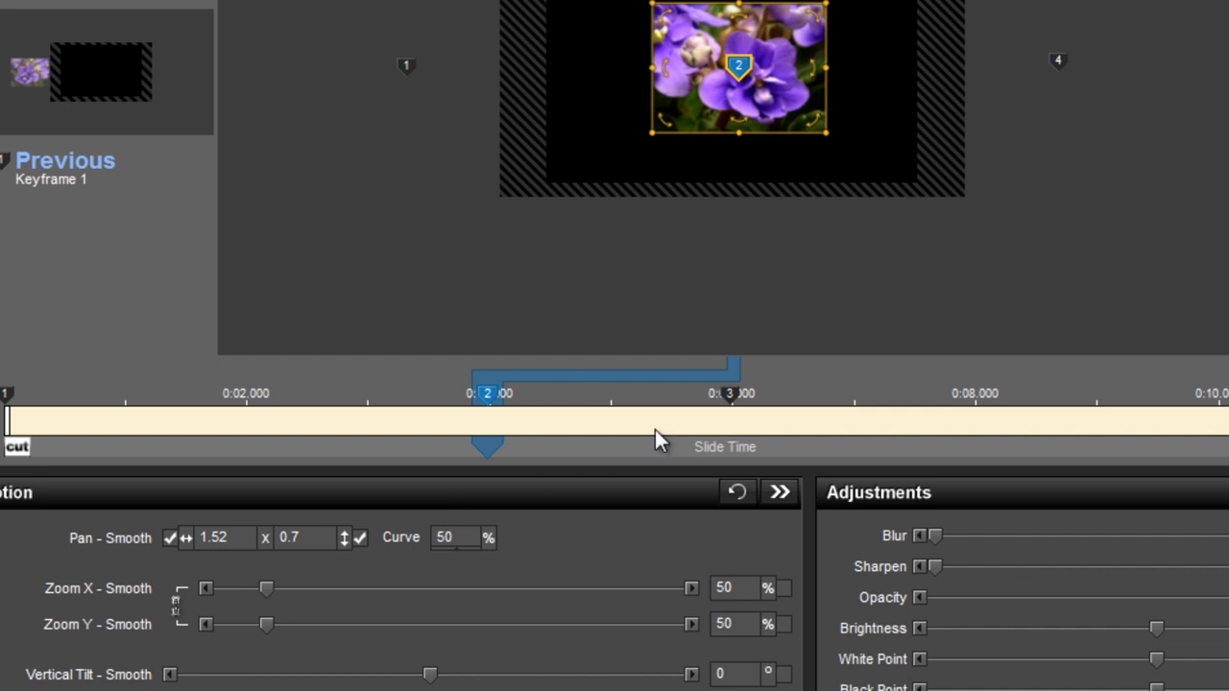
pyautogui.click(718, 430)
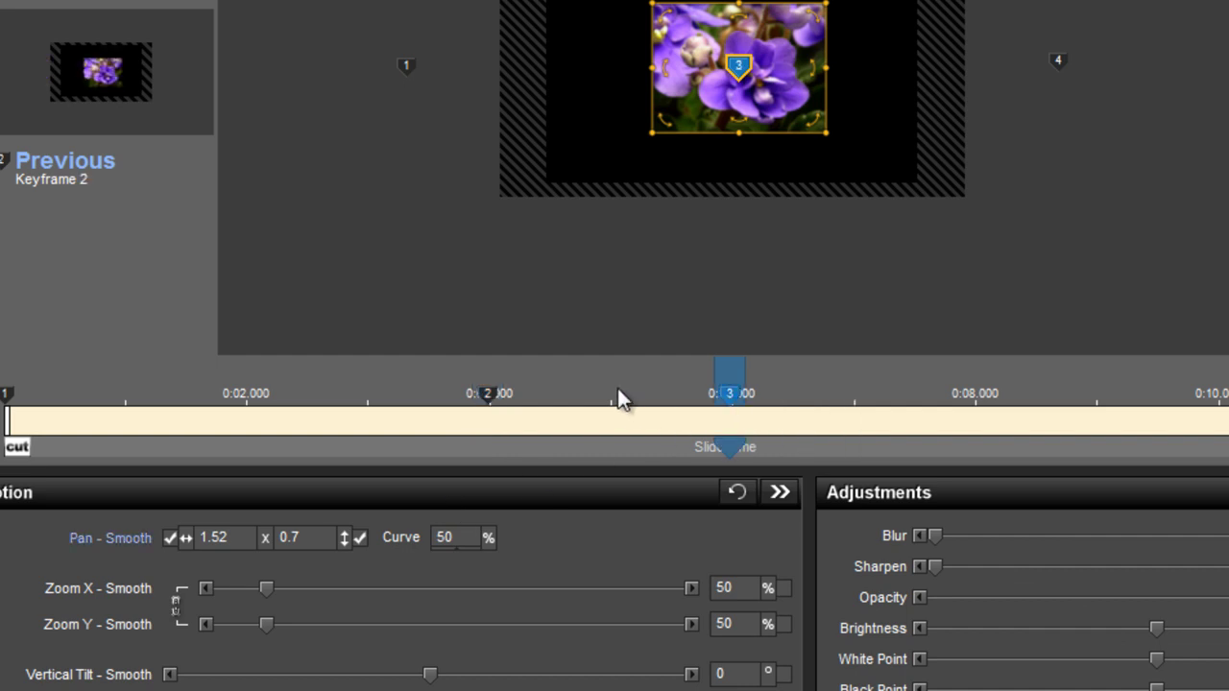
pyautogui.click(487, 394)
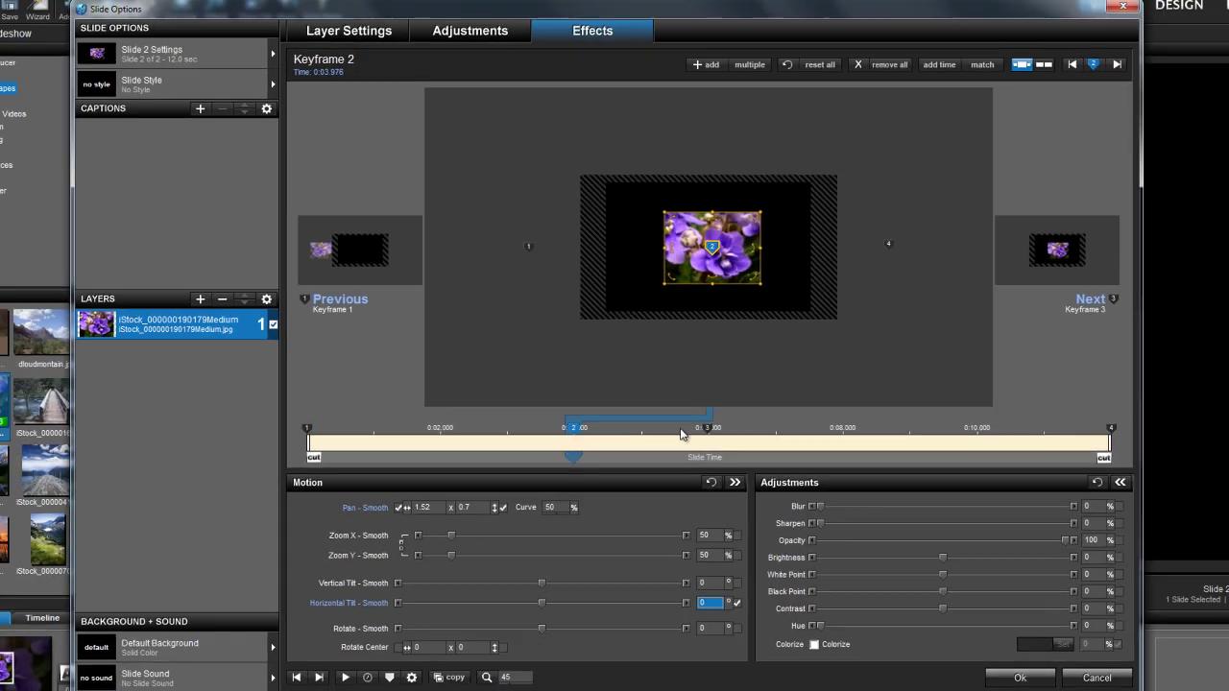
pyautogui.click(707, 429)
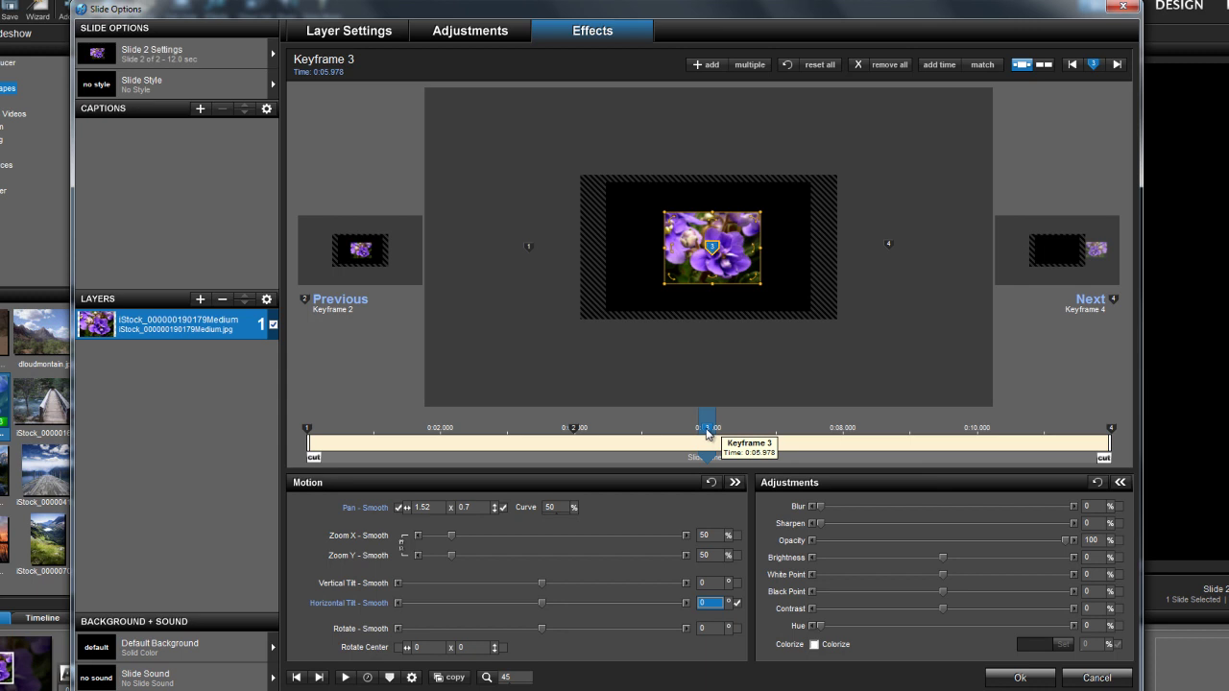
pyautogui.click(345, 679)
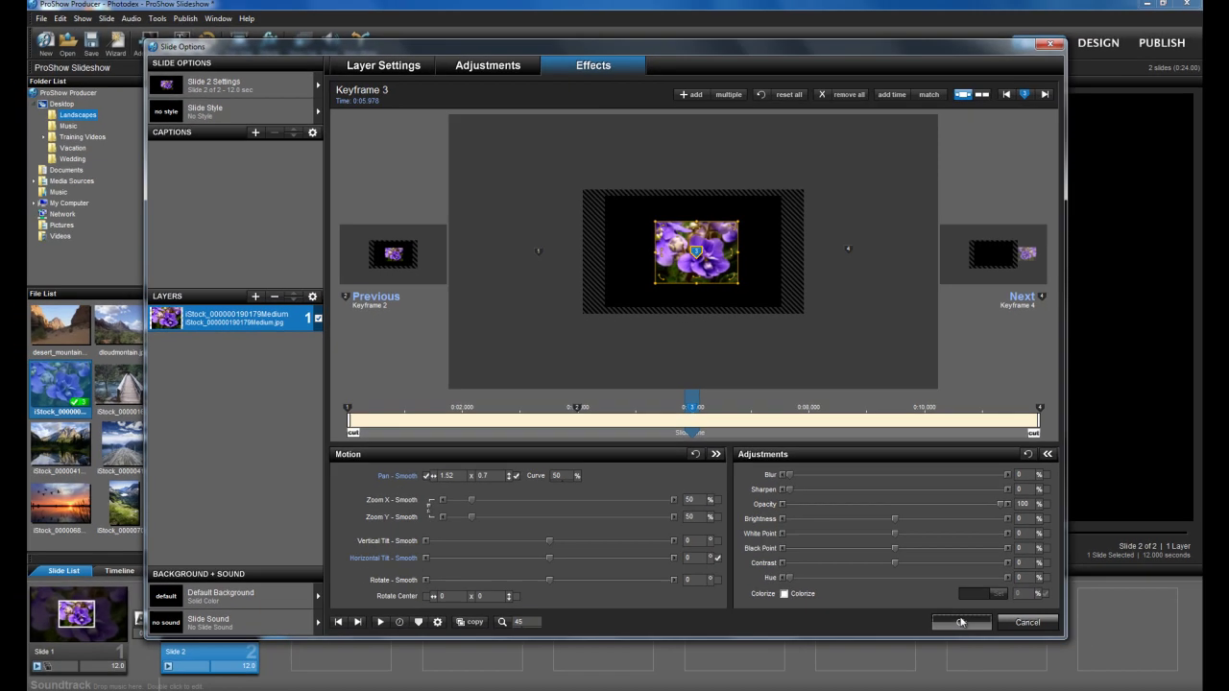
# Accept the Slide Options changes and select Slide 1 in the Slide List
pyautogui.click(1020, 677)
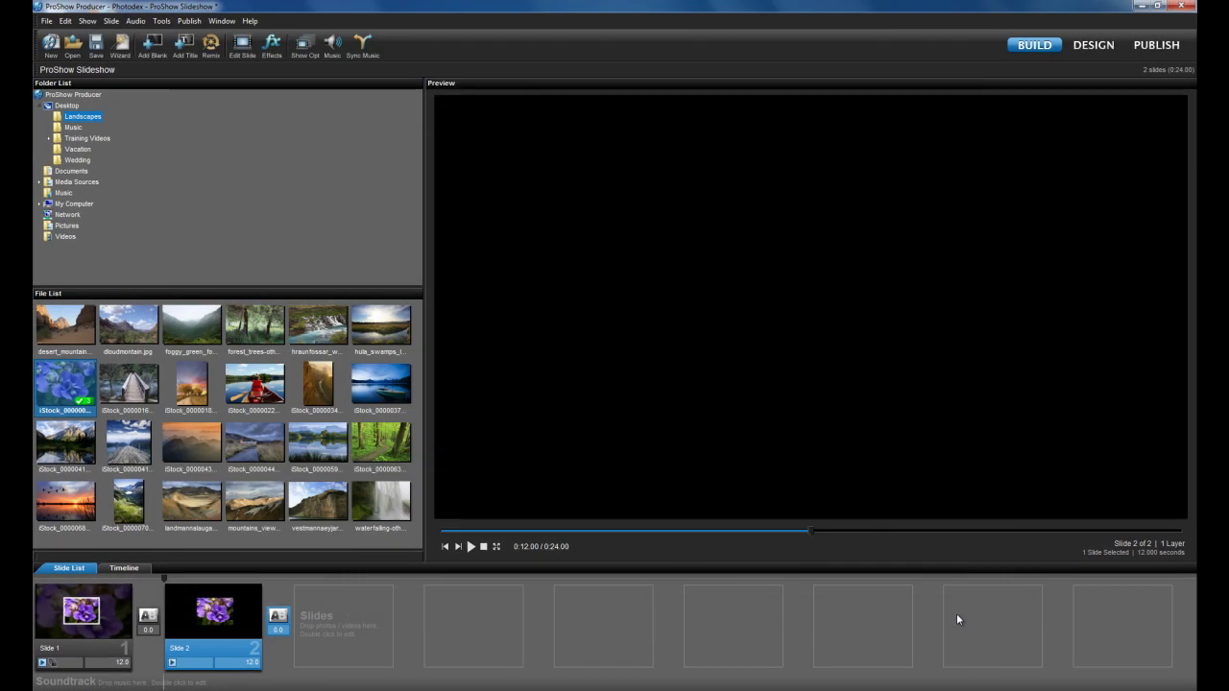
pyautogui.click(112, 616)
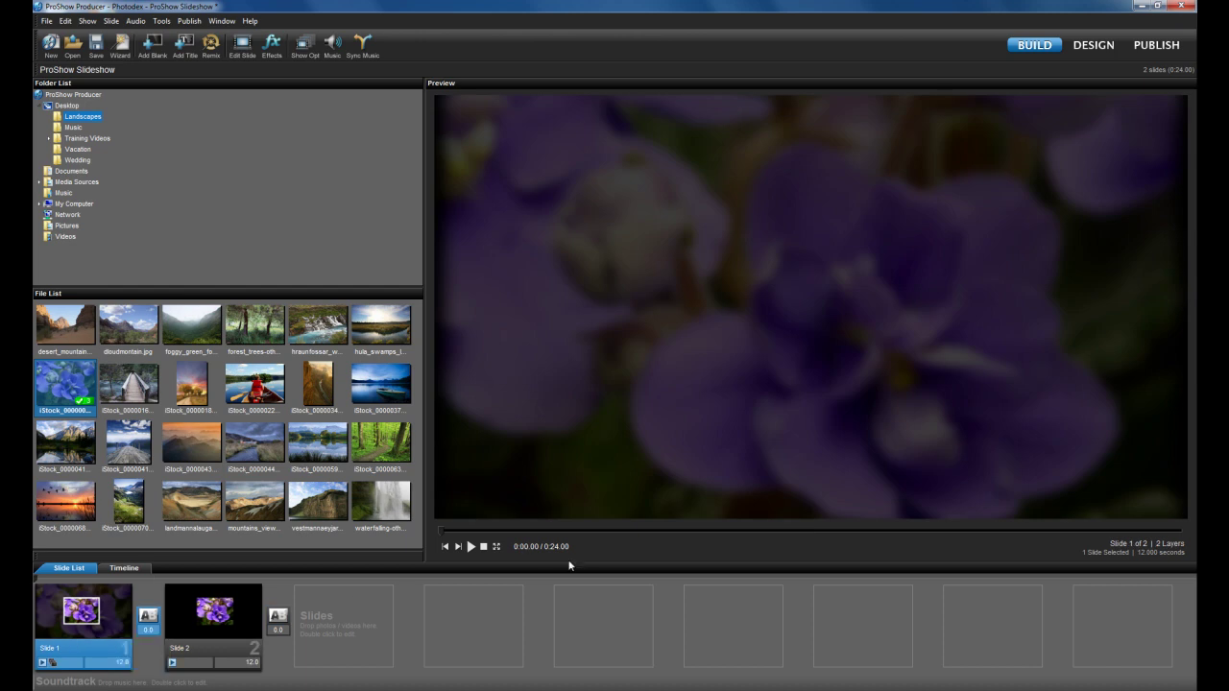